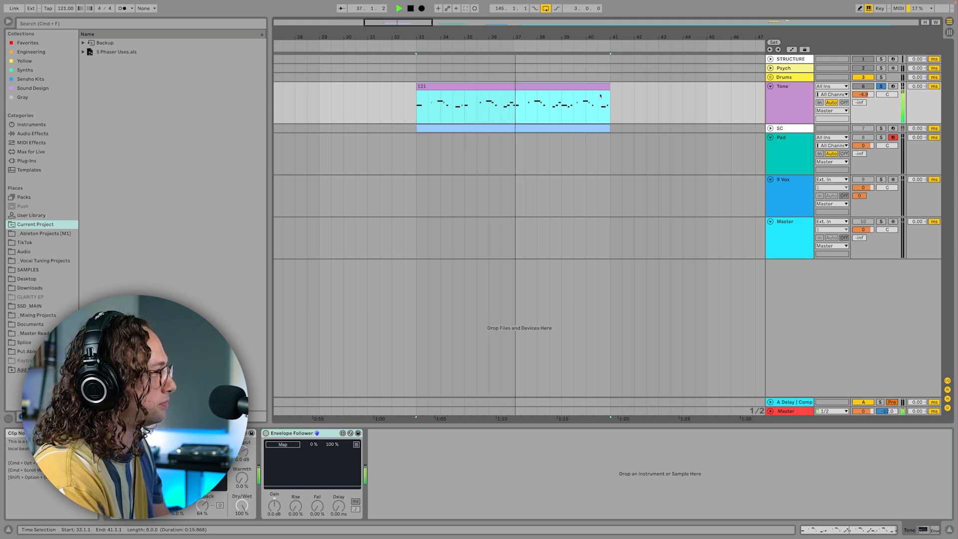
- Stop playback and bring up the Phaser-Flanger on the Tone track
left_click(409, 447)
key("space")
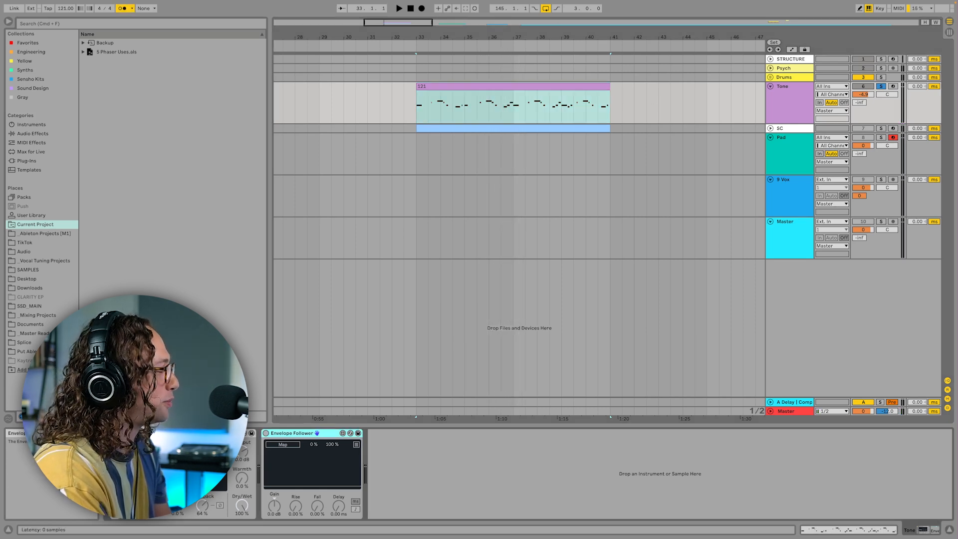
left_click(170, 432)
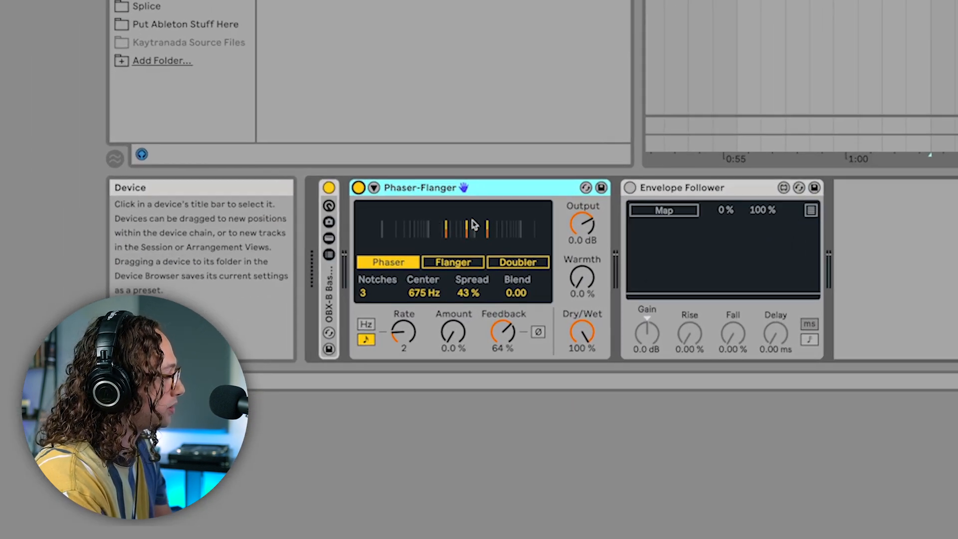
- Try 8 notches on the Tone phaser, reduce the feedback to 0%, and bring the notches back to 3
left_click_drag(366, 295, 368, 274)
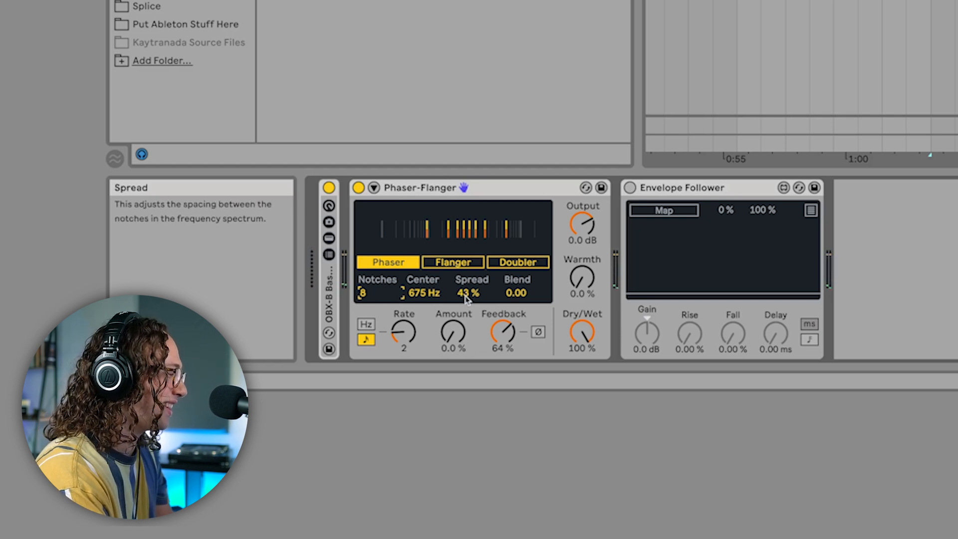
left_click_drag(500, 337, 500, 379)
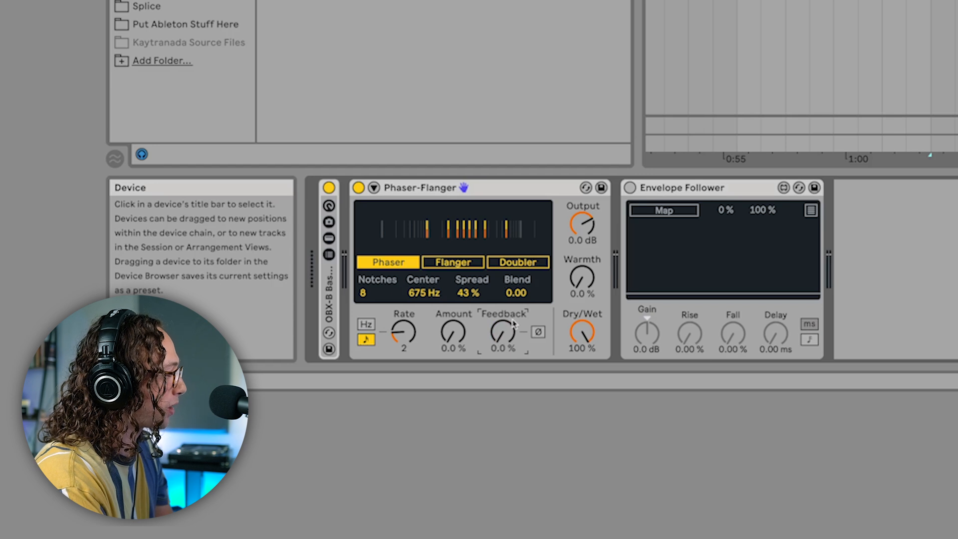
left_click_drag(362, 293, 363, 312)
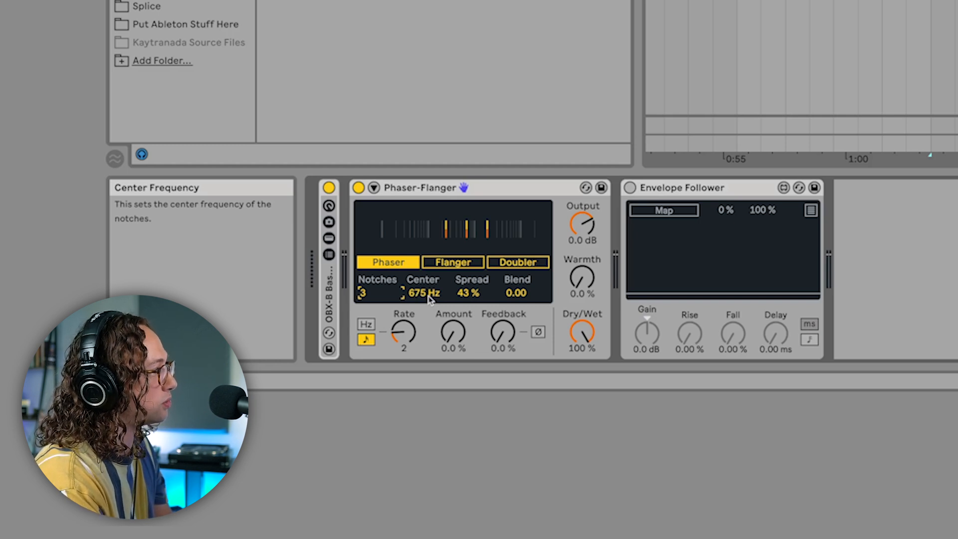
- Set the Tone phaser's center frequency to 646 Hz, its spread to 24% and its feedback to 49%
left_click_drag(427, 297, 464, 305)
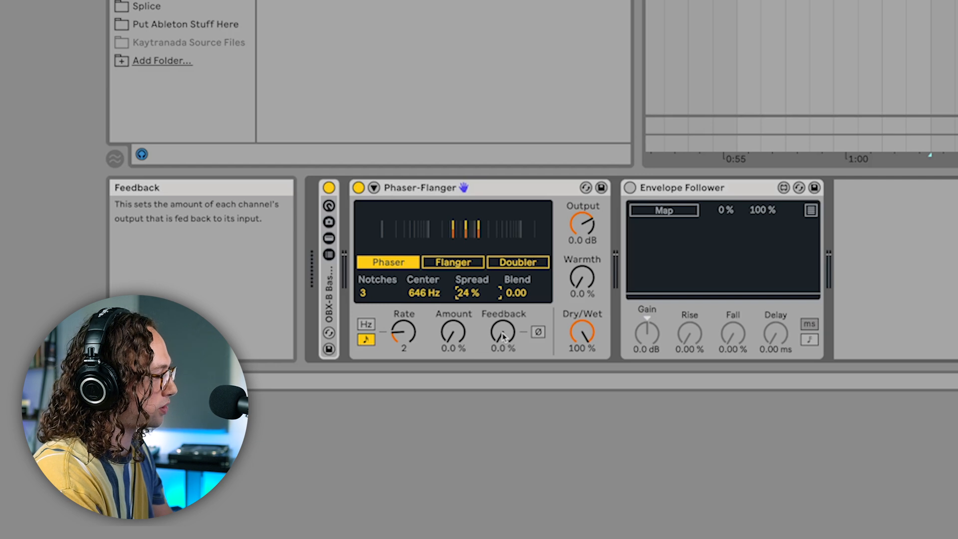
left_click_drag(501, 338, 502, 324)
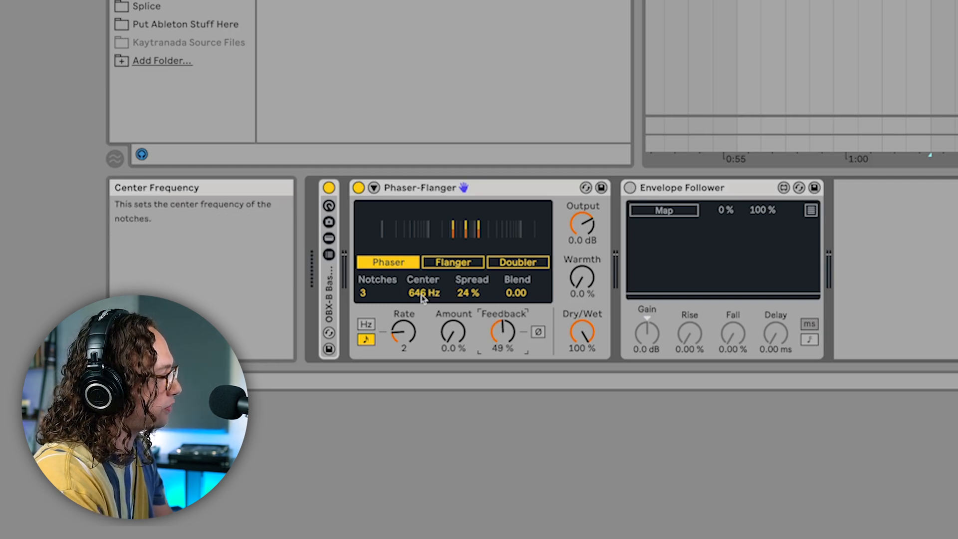
- Set the Tone phaser to 5 notches with a 52% spread and an 803 Hz center frequency
left_click_drag(421, 299, 468, 279)
left_click_drag(367, 293, 366, 282)
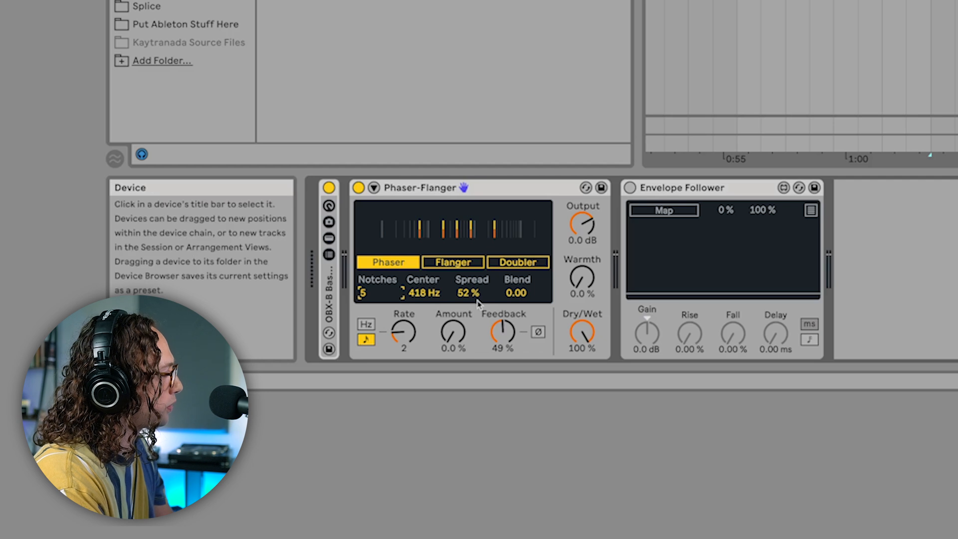
mouse_move(423, 292)
left_mouse_down()
mouse_move(423, 253)
mouse_move(423, 320)
mouse_move(423, 282)
mouse_move(421, 296)
left_mouse_up()
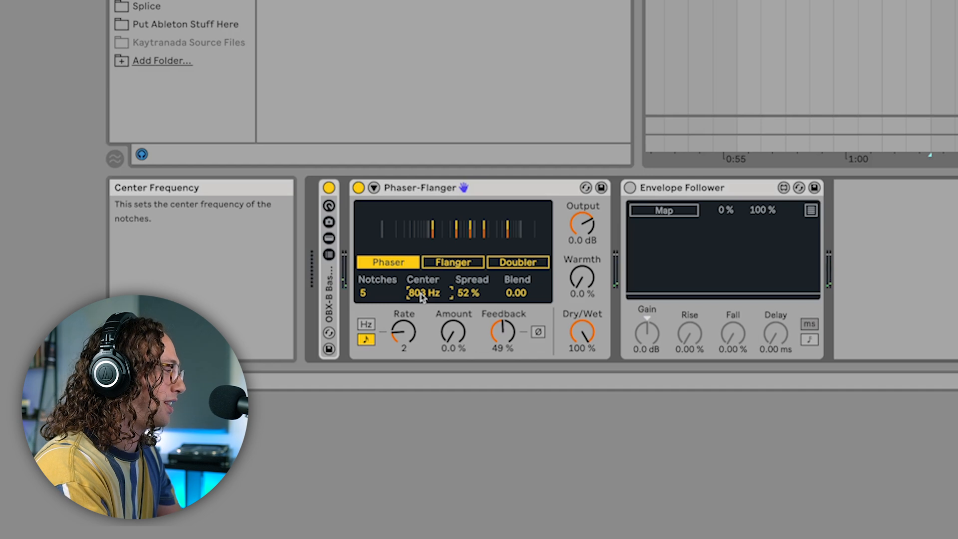
- Show the Tone phaser's Dry/Wet automation in a new lane at the start of the clip
right_click(582, 337)
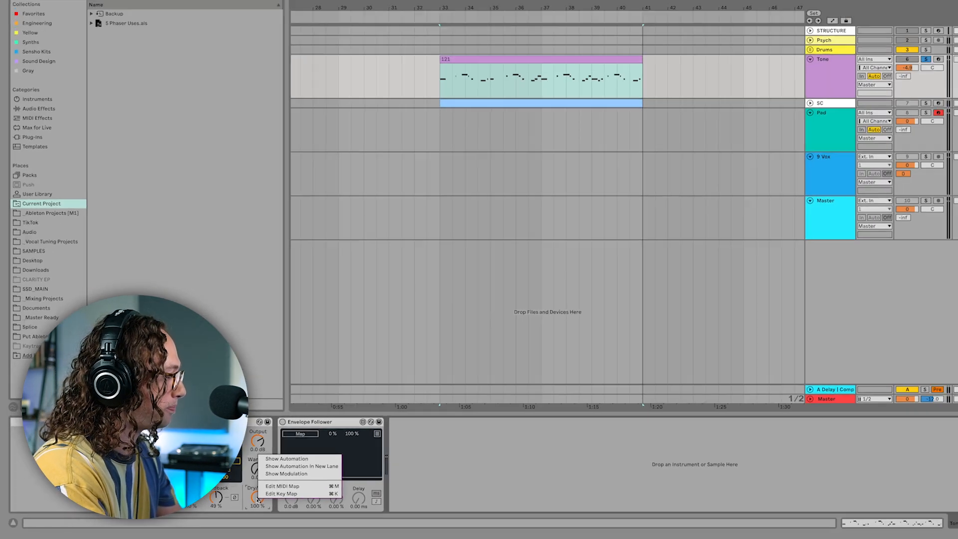
left_click(629, 256)
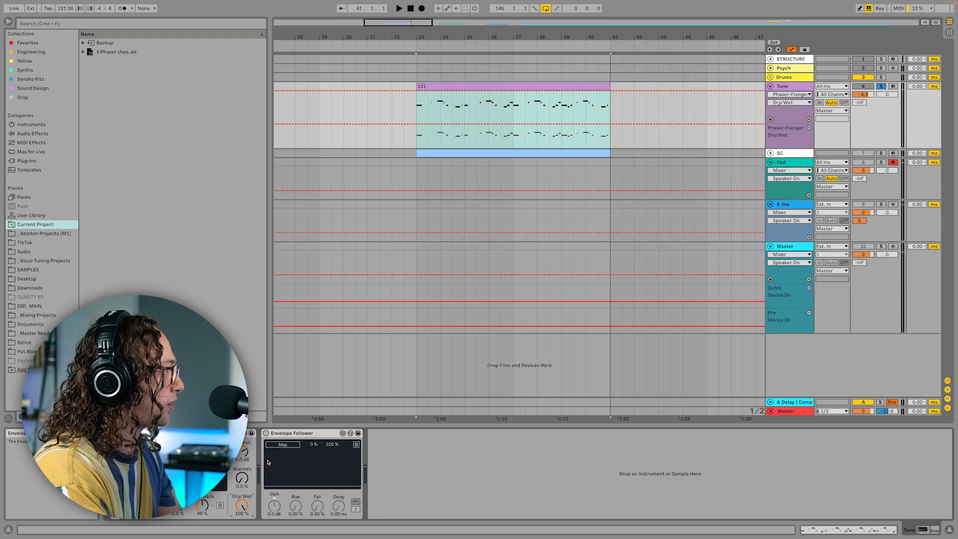
left_click(425, 36)
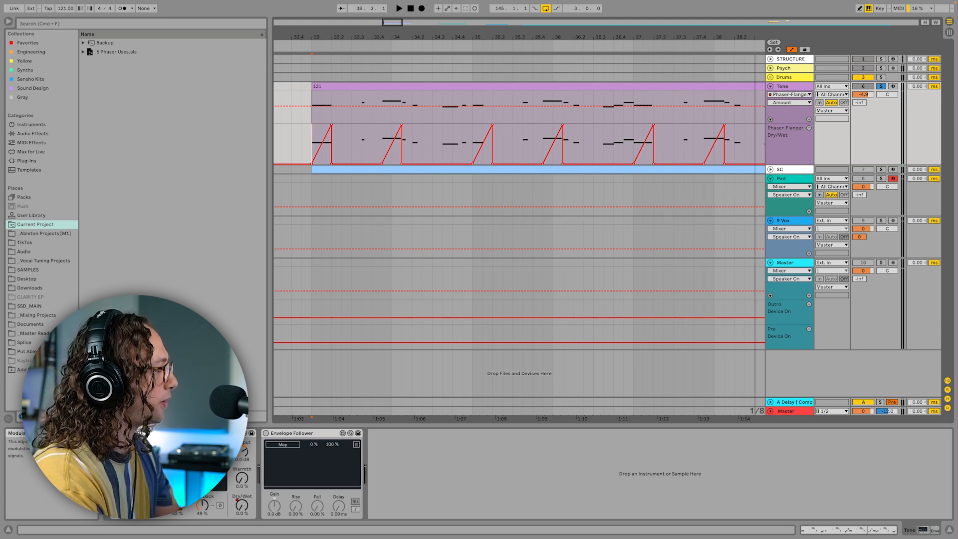
- Lower the modulation amount of the Tone track's Phaser-Flanger
left_click_drag(177, 504, 178, 533)
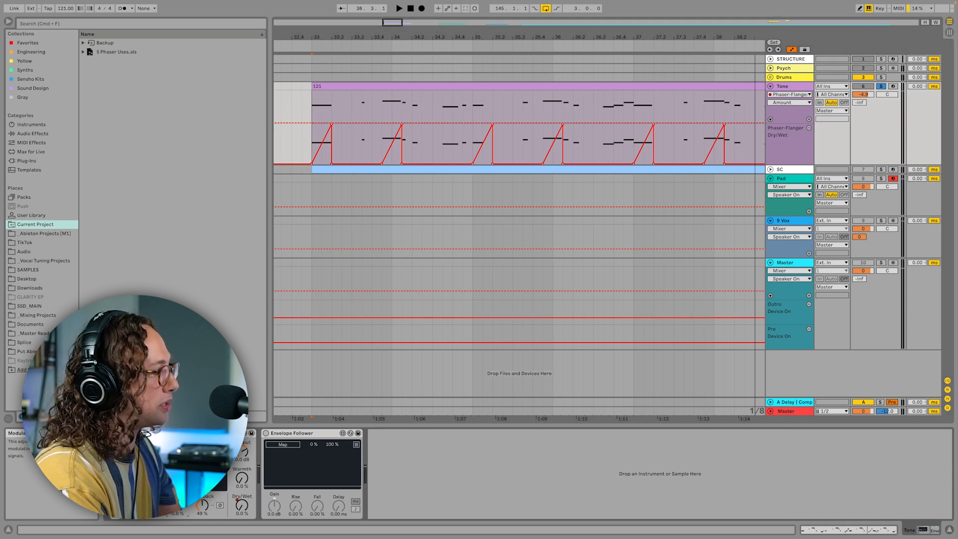
left_click_drag(148, 458, 148, 477)
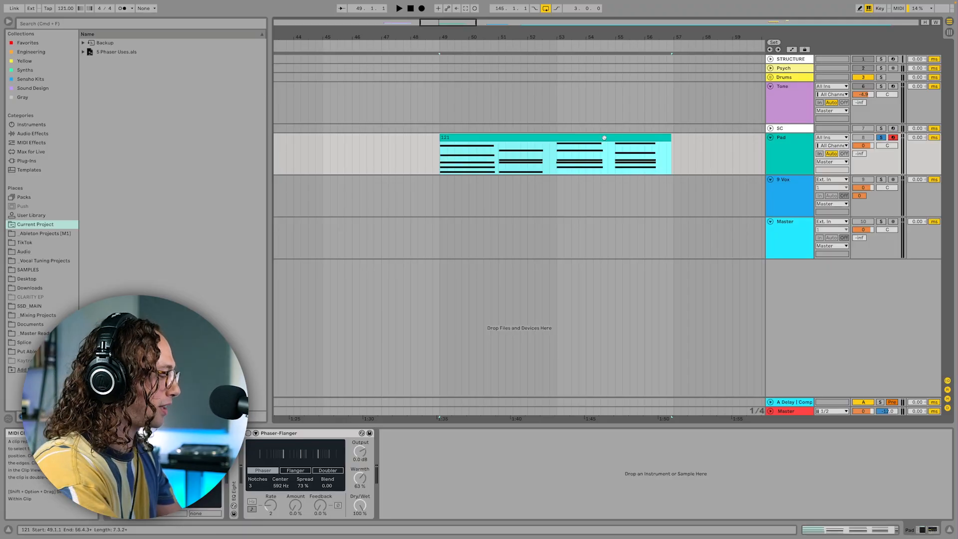
- Loop the Pad clip, extend the loop to a full 8 bars ending at bar 57, and audition it
key("super+l")
key("space")
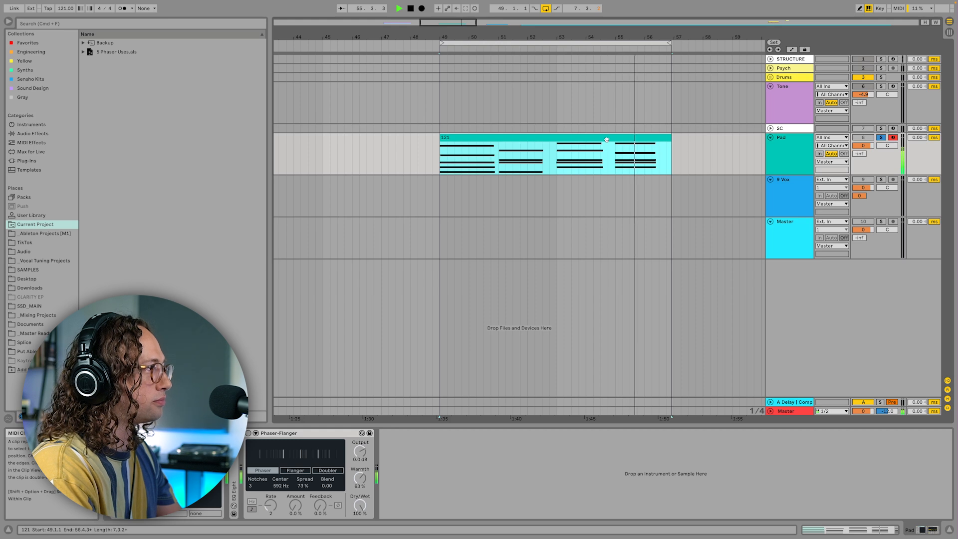
left_click_drag(669, 43, 672, 43)
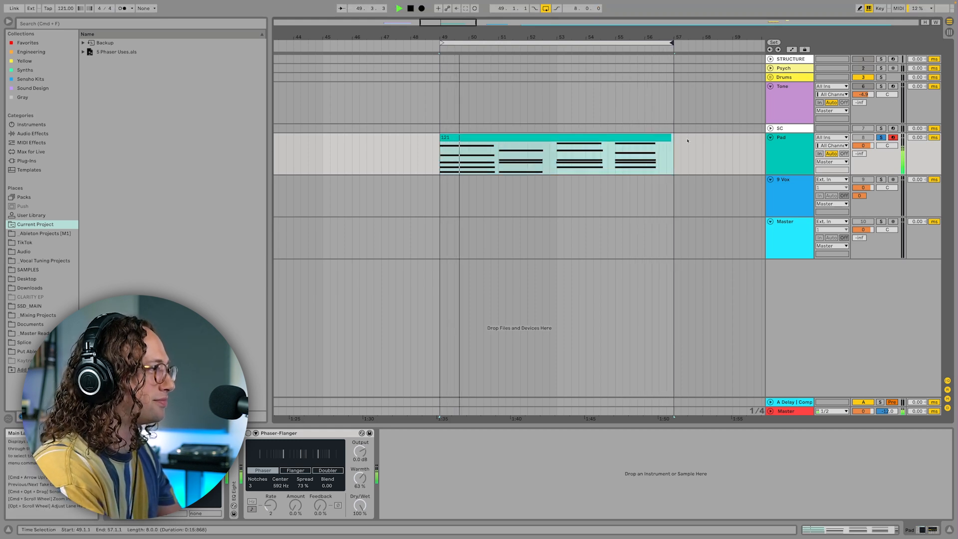
key("space")
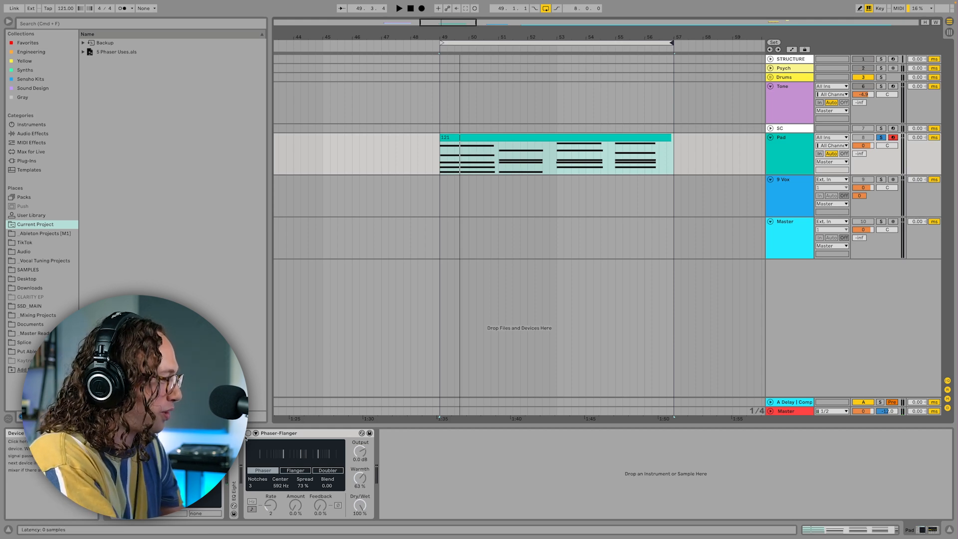
- Switch on the Pad track's Phaser-Flanger and raise its modulation amount to 54% during playback
left_click(248, 433)
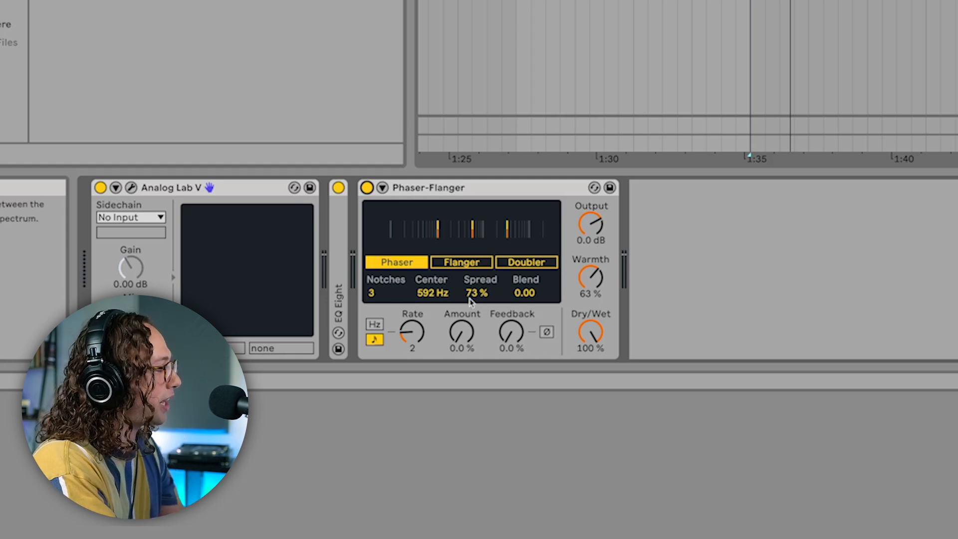
left_click_drag(463, 341, 463, 324)
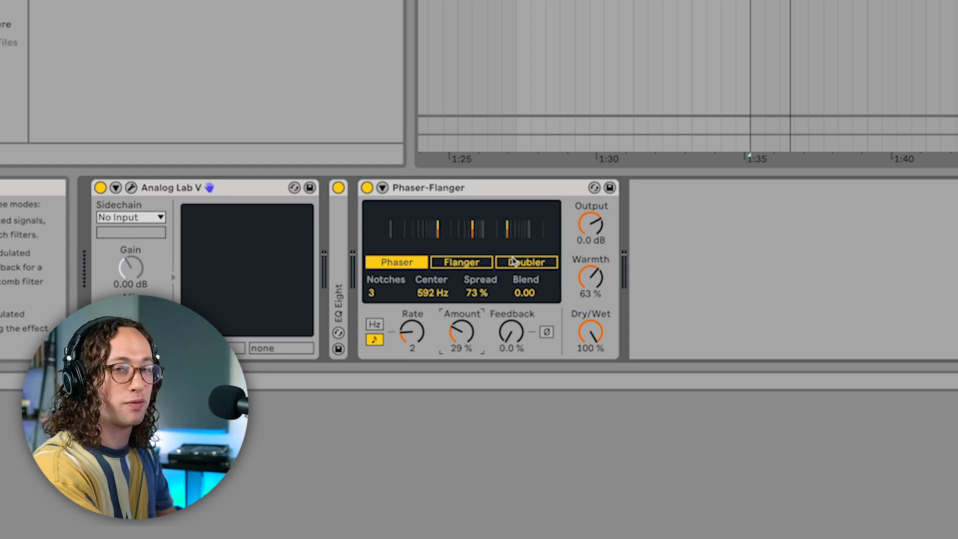
key("space")
left_click_drag(462, 331, 461, 308)
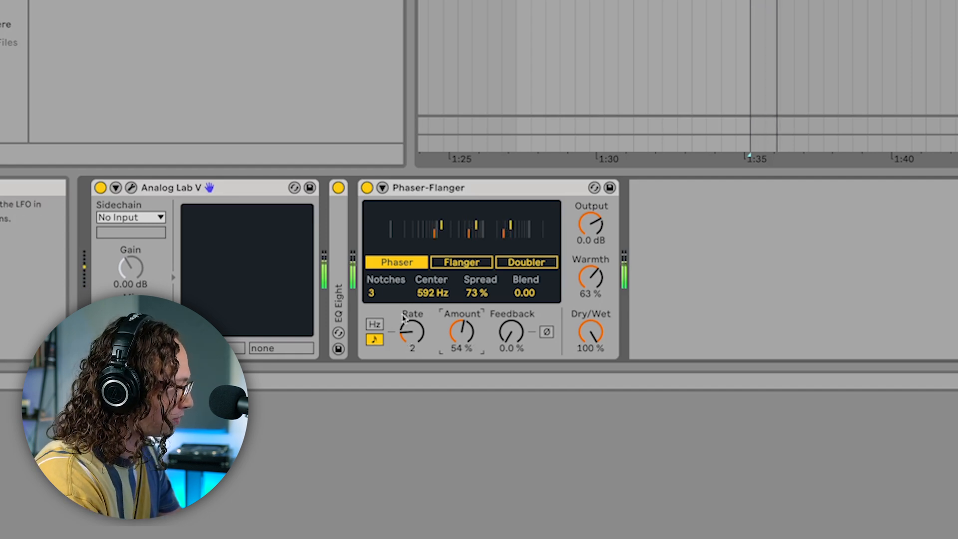
- Set the Pad phaser to 5 notches, a 646 Hz center frequency and a rate of 1, and audition it
left_click(385, 295)
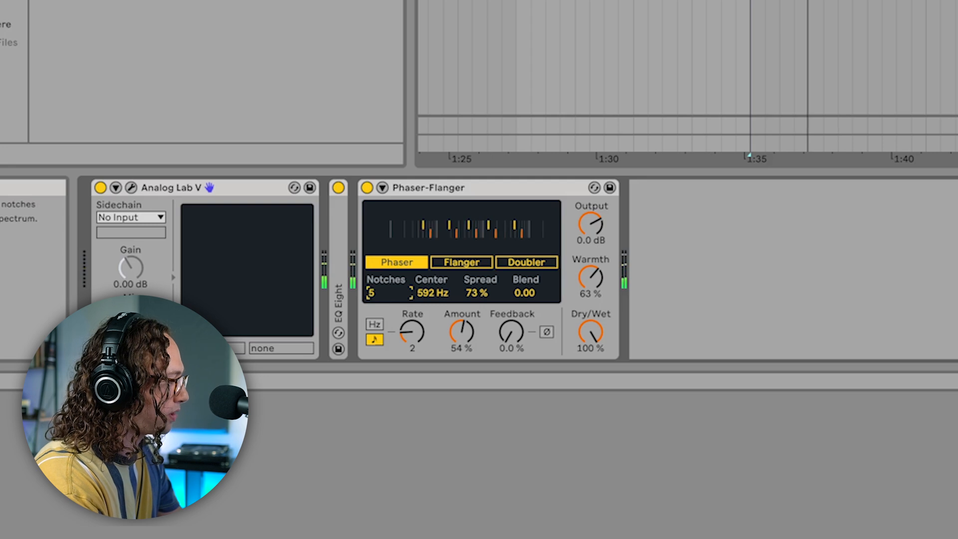
left_click_drag(424, 294, 424, 288)
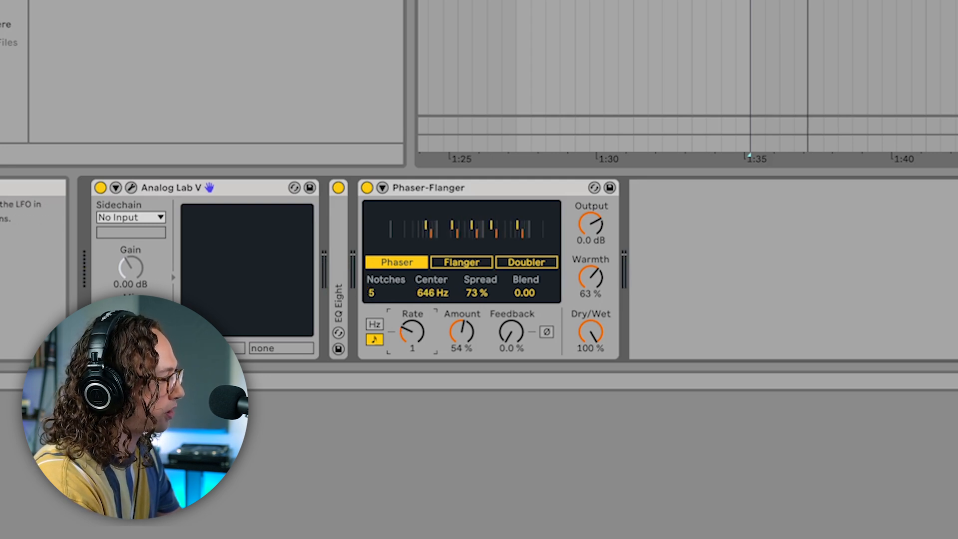
key("space")
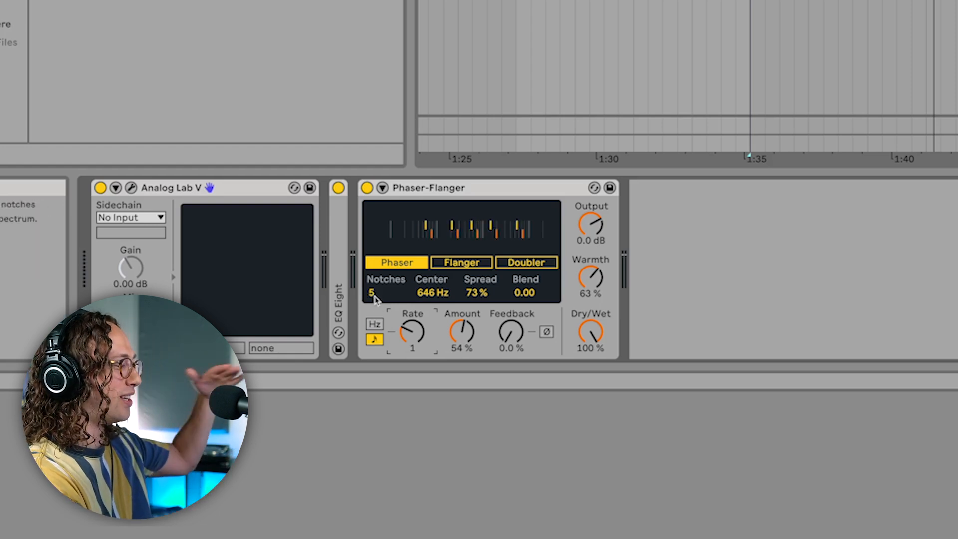
- Try 13 notches on the Pad phaser during playback, and lower the number again
key("space")
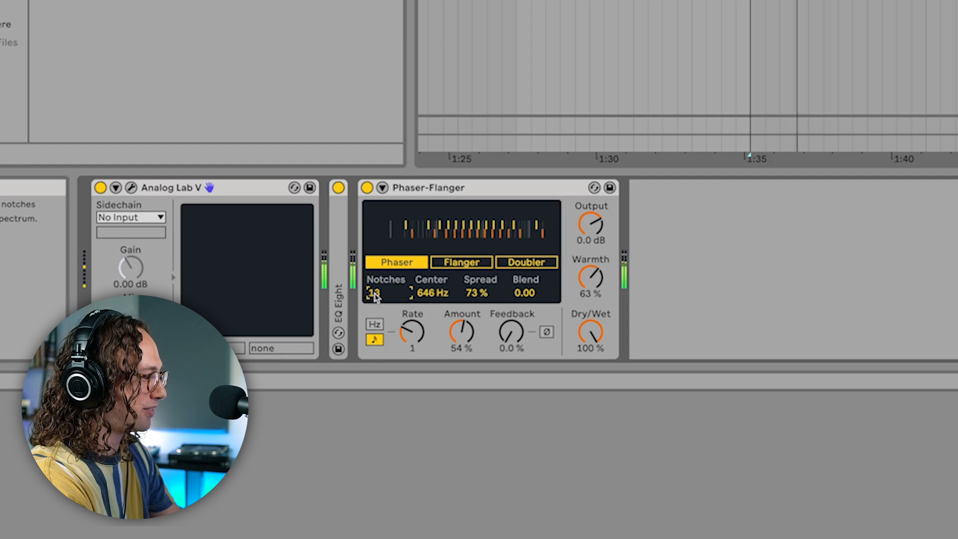
left_click_drag(375, 297, 375, 319)
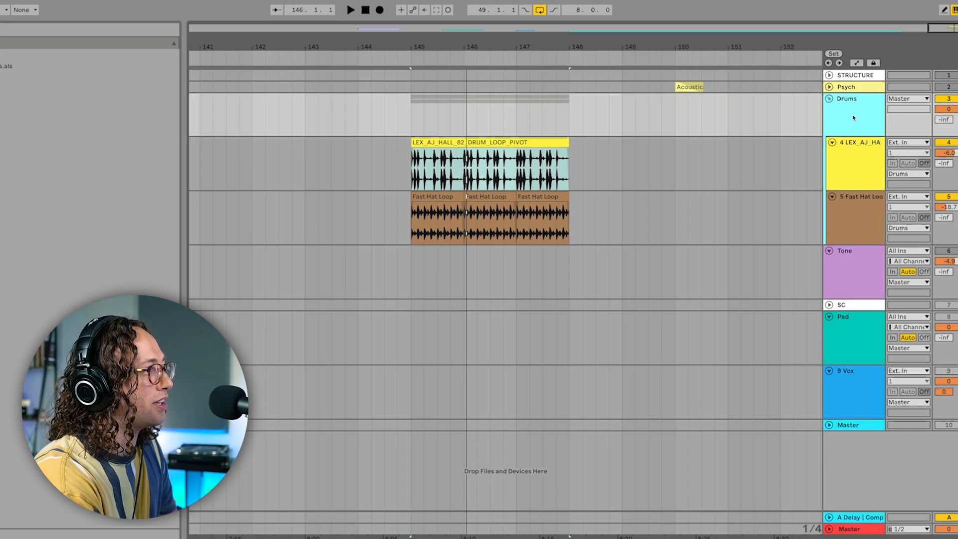
- Audition the drum loop together with the Fast Hat Loop from bar 145 to bar 148
key("space")
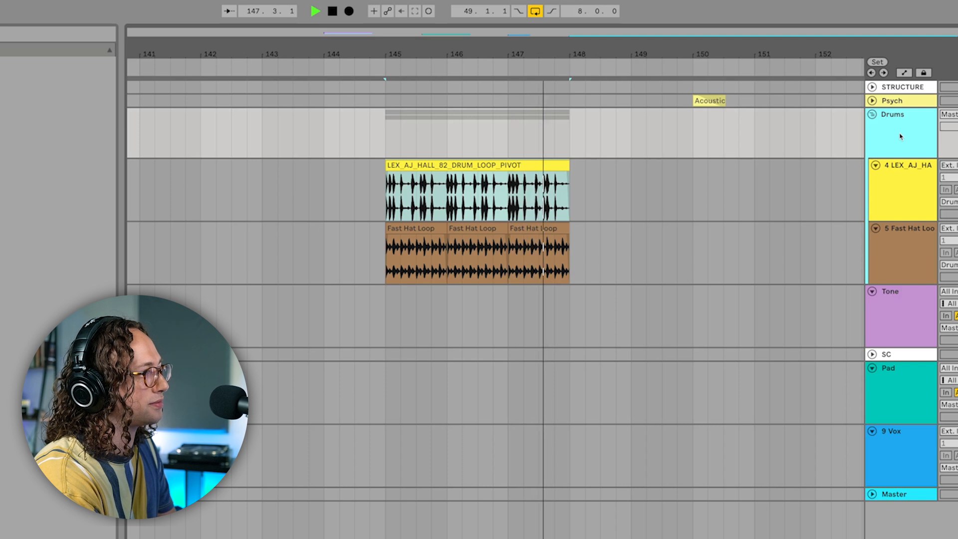
key("space")
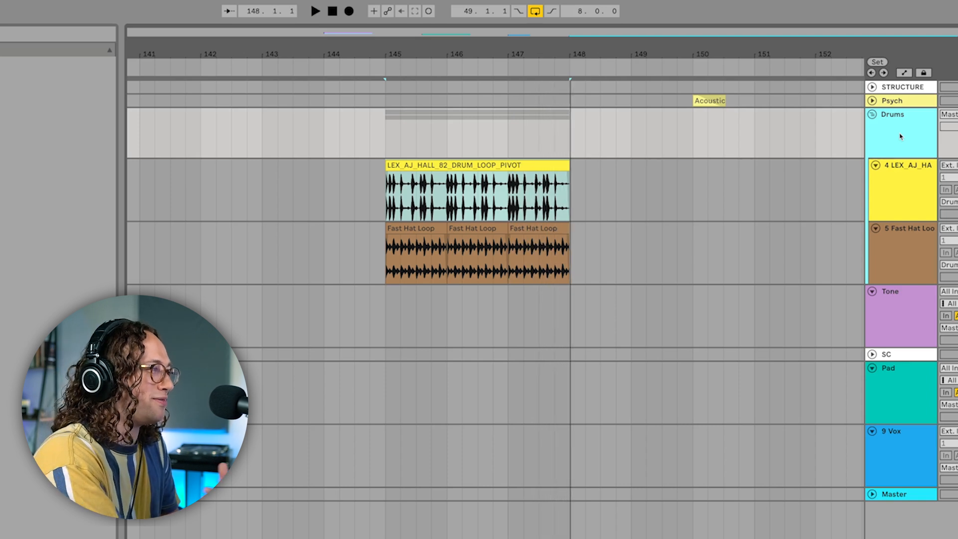
- Select the Fast Hat Loop track and set its Phaser-Flanger's center frequency to 2.49 kHz
left_click(906, 278)
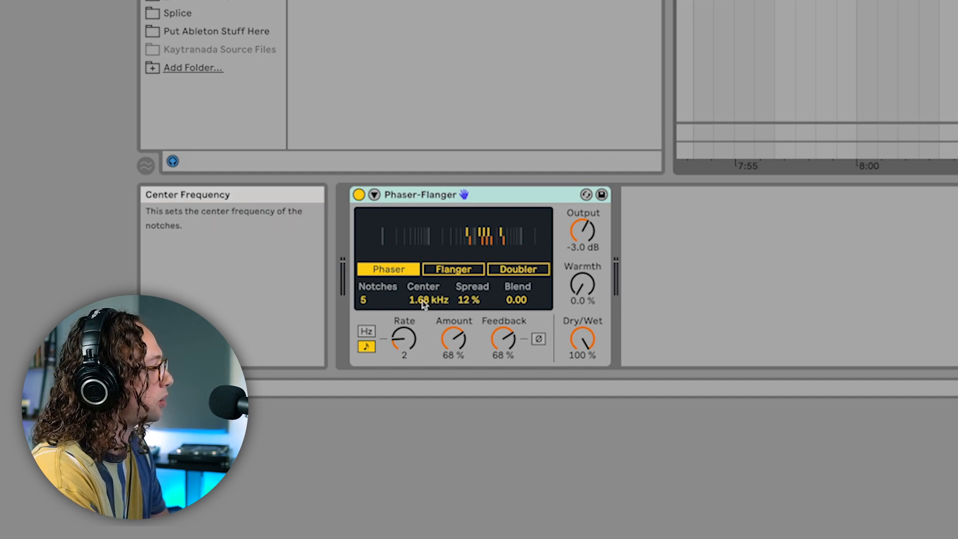
mouse_move(423, 304)
left_mouse_down()
mouse_move(423, 331)
mouse_move(423, 304)
left_mouse_up()
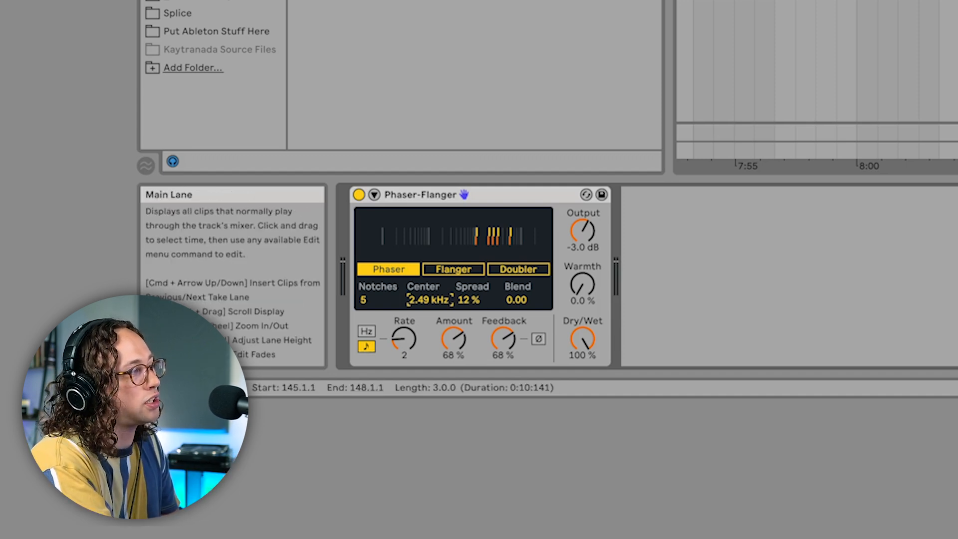
left_click(955, 2)
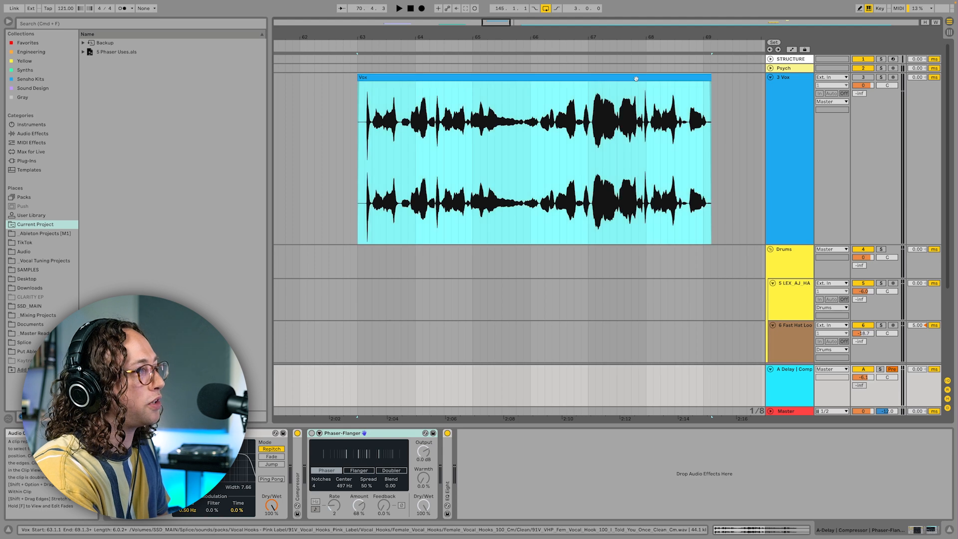
- Select the Vox track and audition its vocal clip
left_click(863, 92)
key("space")
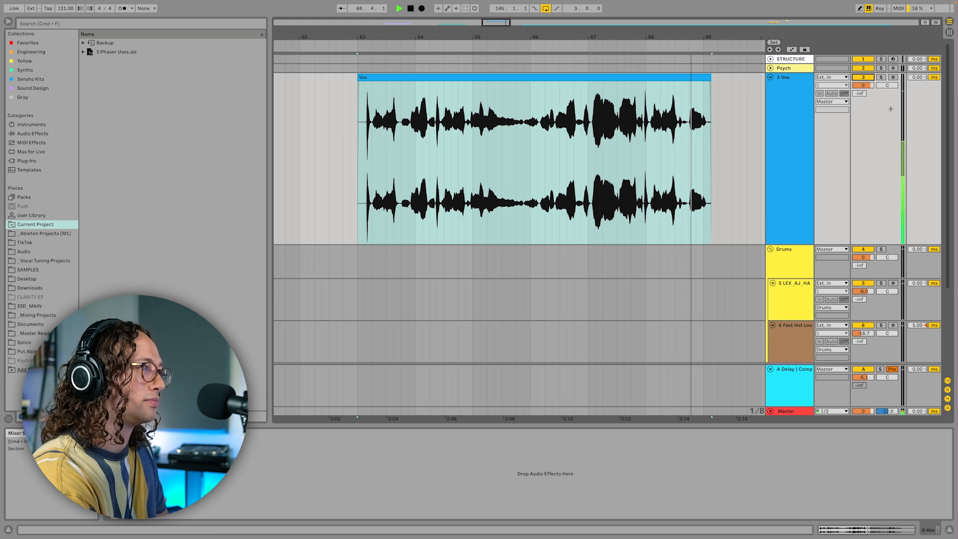
key("space")
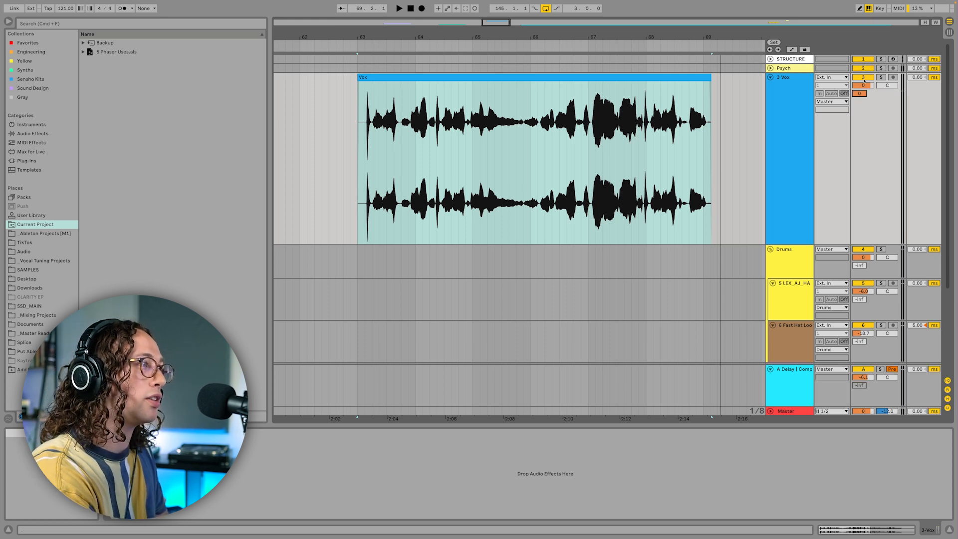
- On the A Delay return track, switch on the Phaser-Flanger during playback and switch off the Delay
left_click(791, 384)
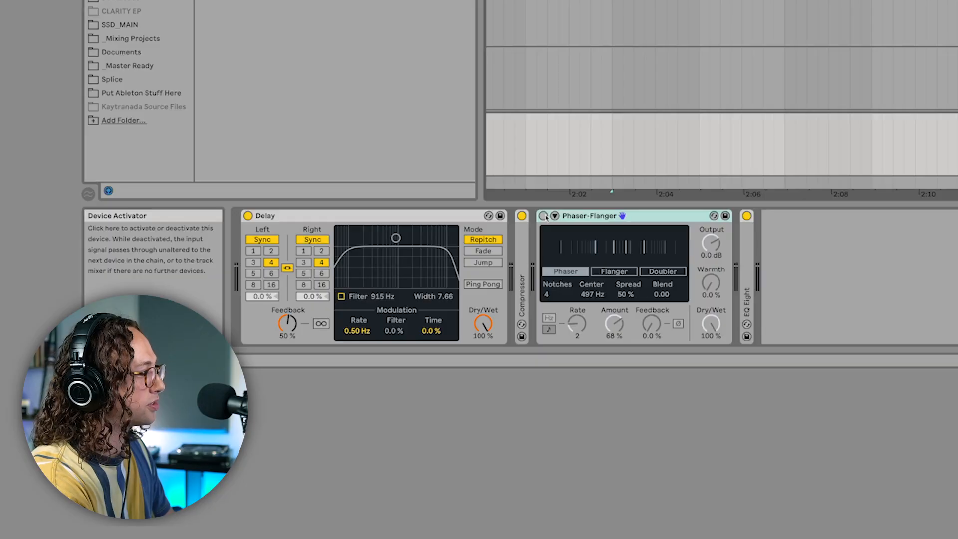
key("space")
left_click(544, 216)
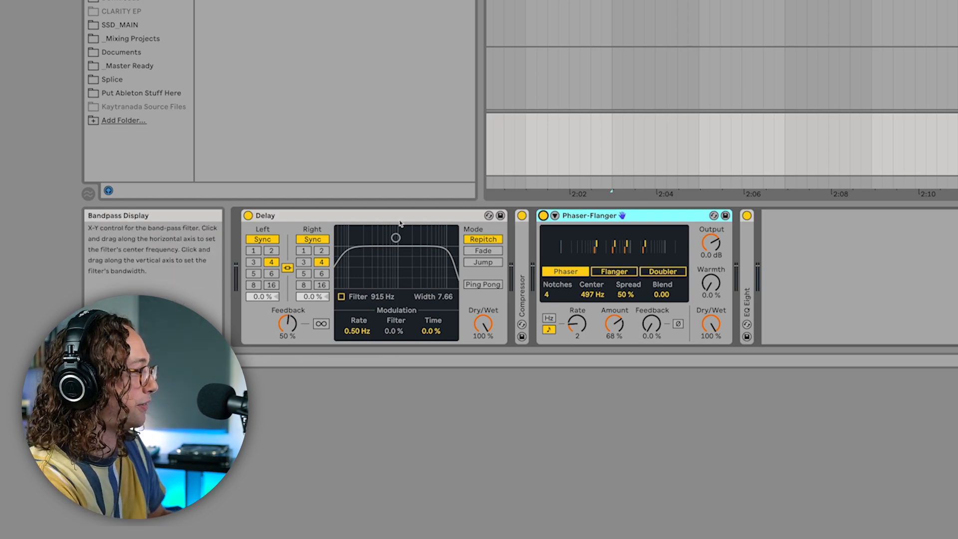
left_click(248, 216)
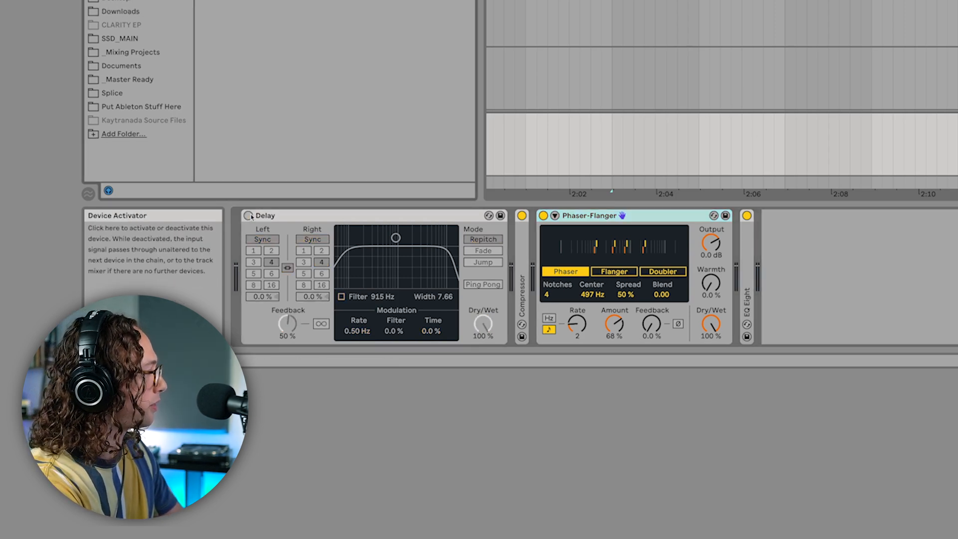
- Insert a Reverb between the Delay and the Compressor on the return track, adjust its decay time and audition the result
type("reverb")
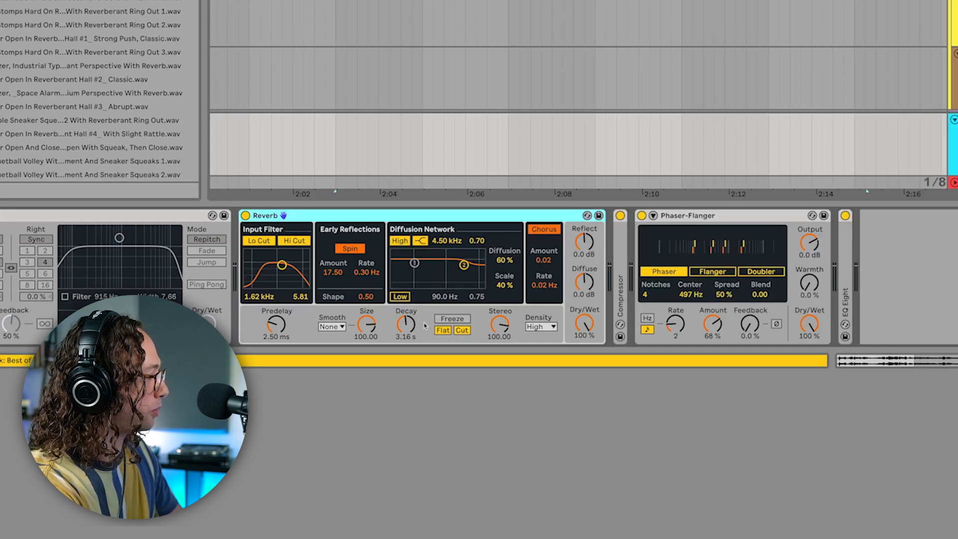
left_click_drag(402, 329, 407, 332)
key("space")
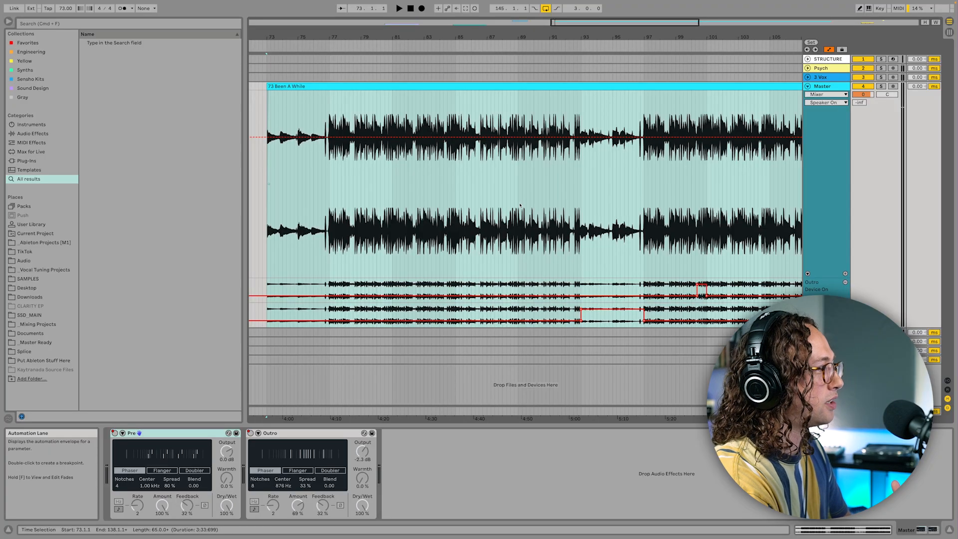
- Audition the 73 Been A While clip on the Master track, starting from bars 89, 97 and 99
left_click_drag(520, 205, 645, 212)
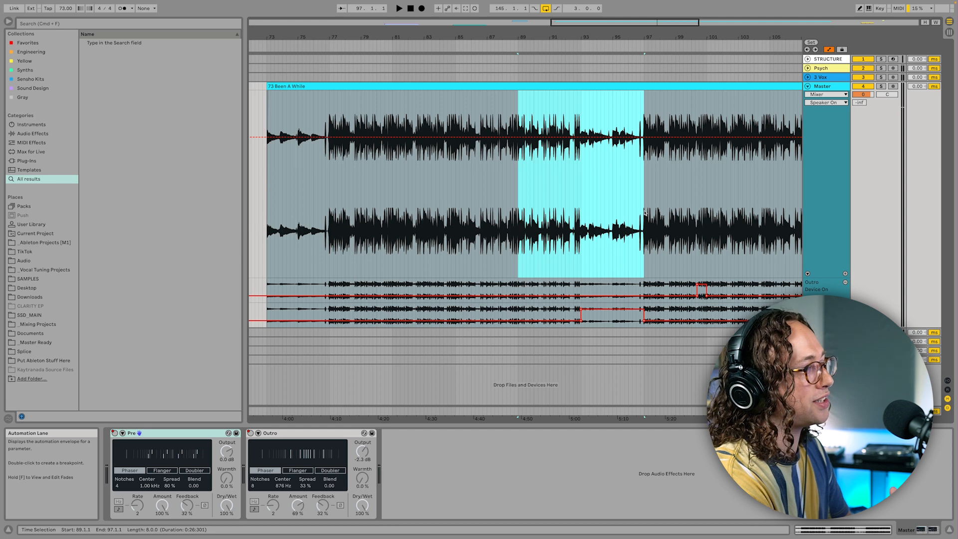
key("space")
left_click(644, 210)
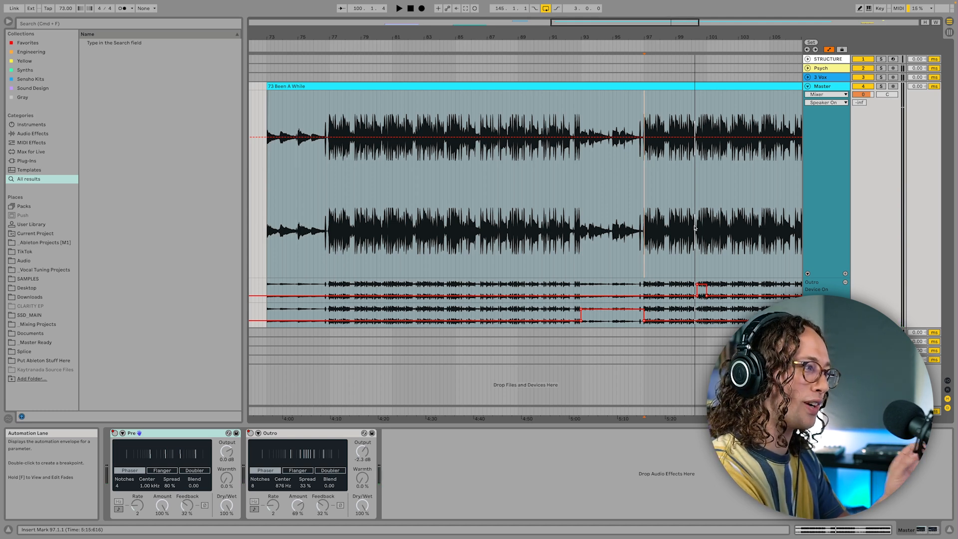
left_click(676, 211)
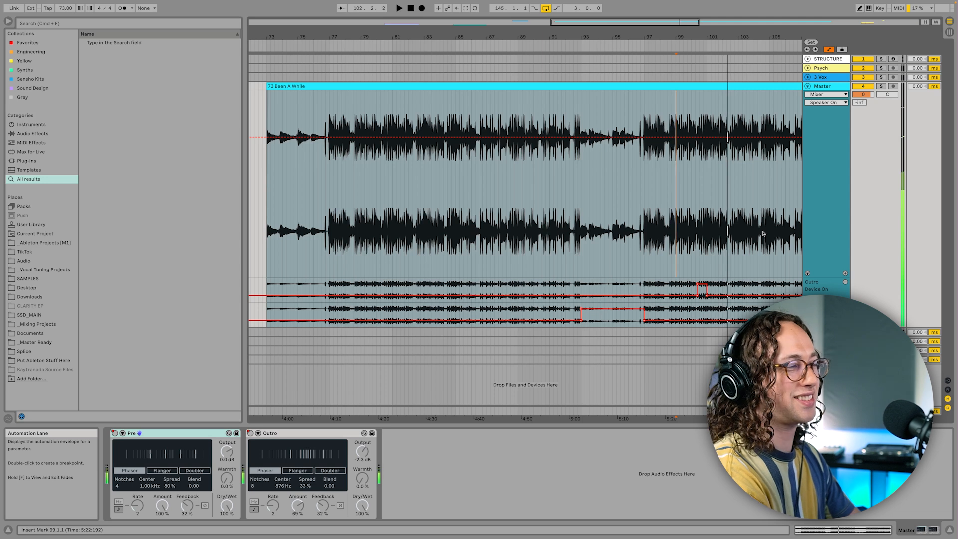
- Audition the song's outro from bar 126.4 and trim the end of the 73 Been A While clip back to bar 137
scroll(763, 233, "right", 10)
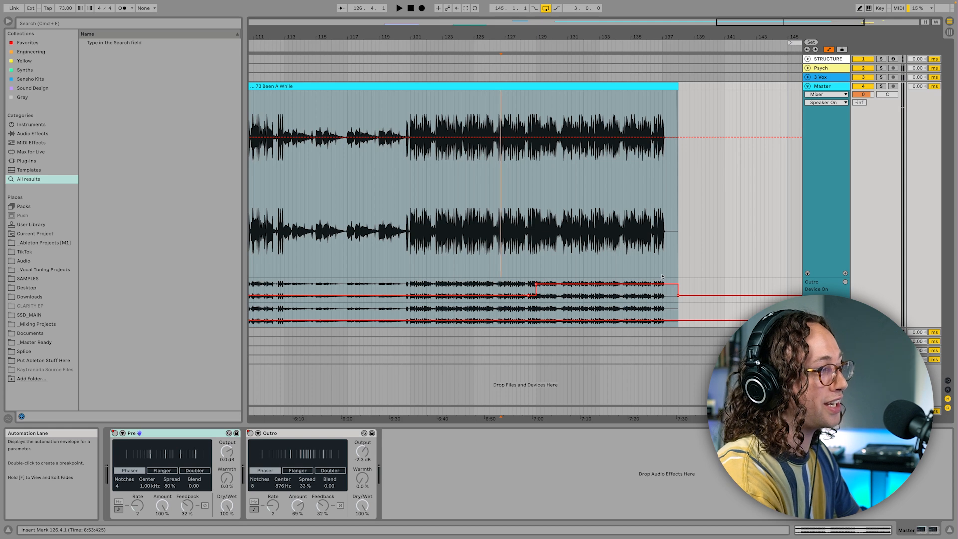
key("space")
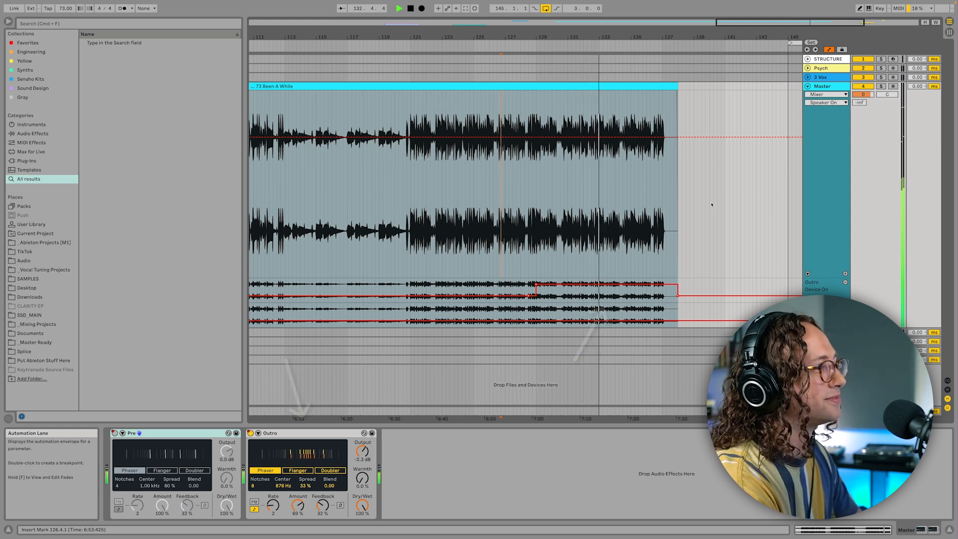
left_click_drag(675, 93, 662, 91)
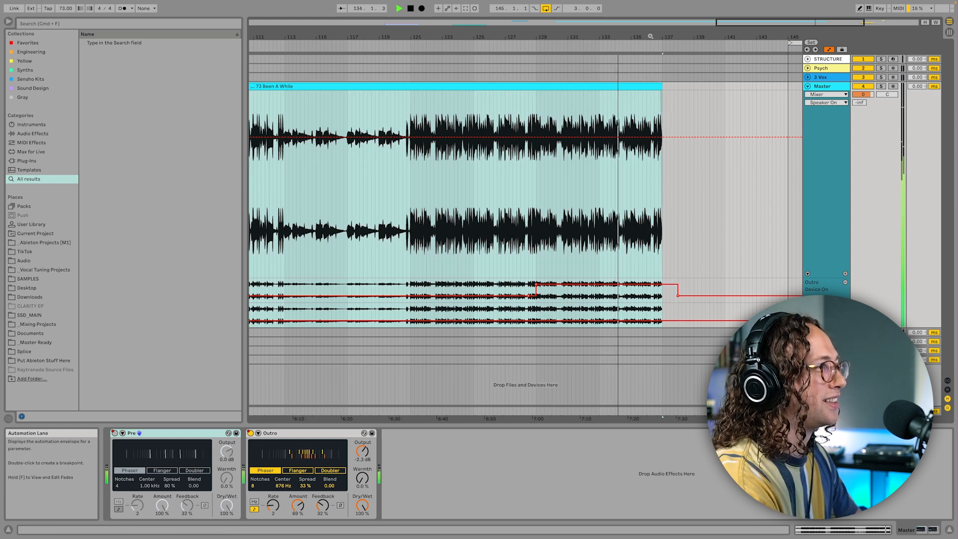